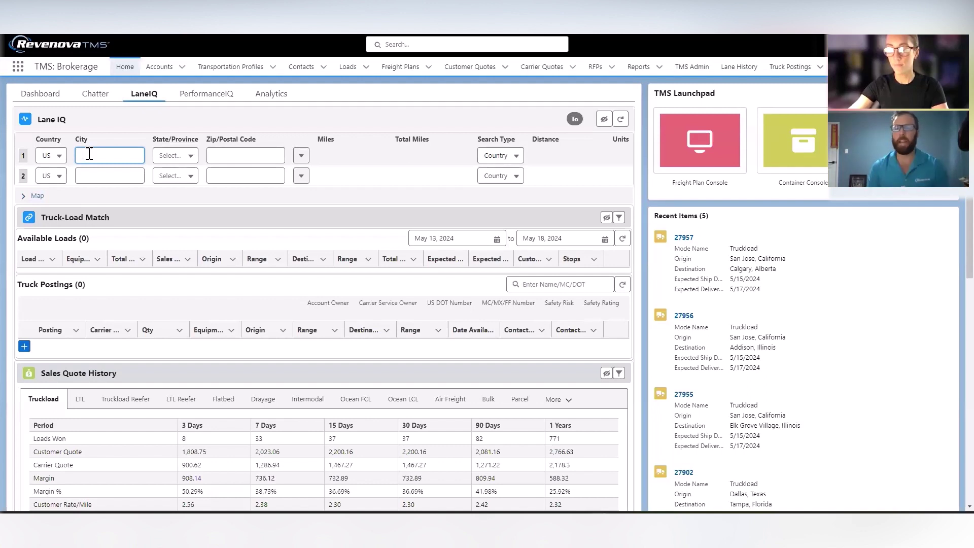
Step: Run a lane search from Dallas, TX with the destination limited only to the US
type("dallas")
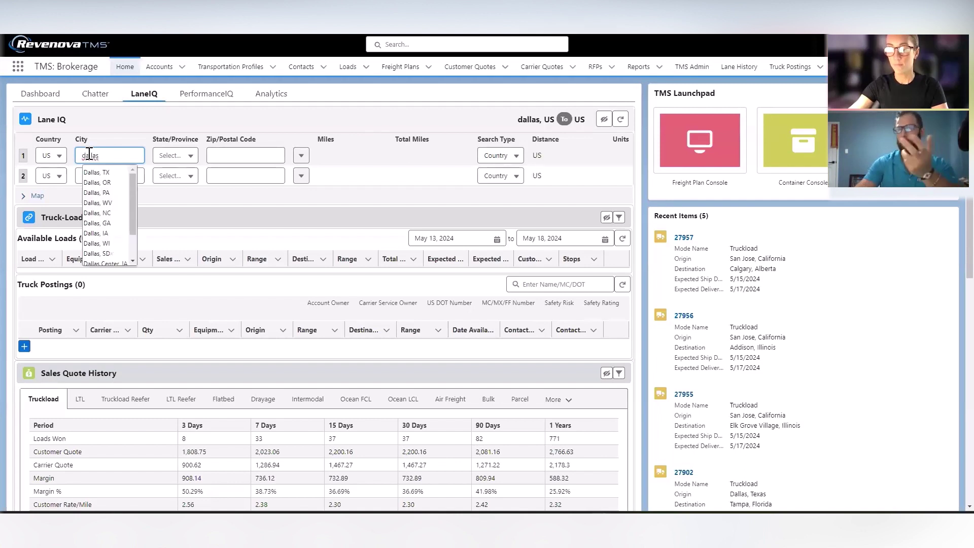
left_click(96, 172)
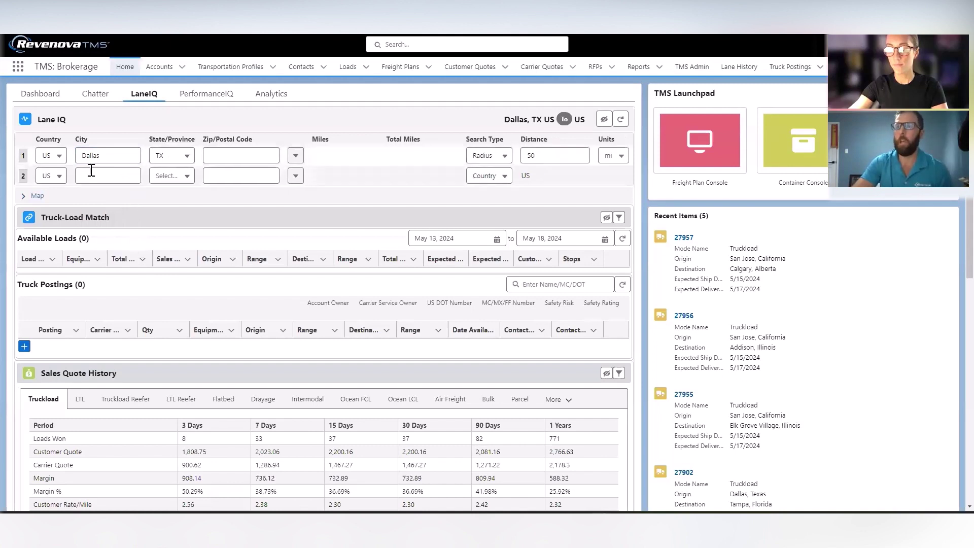
left_click(620, 120)
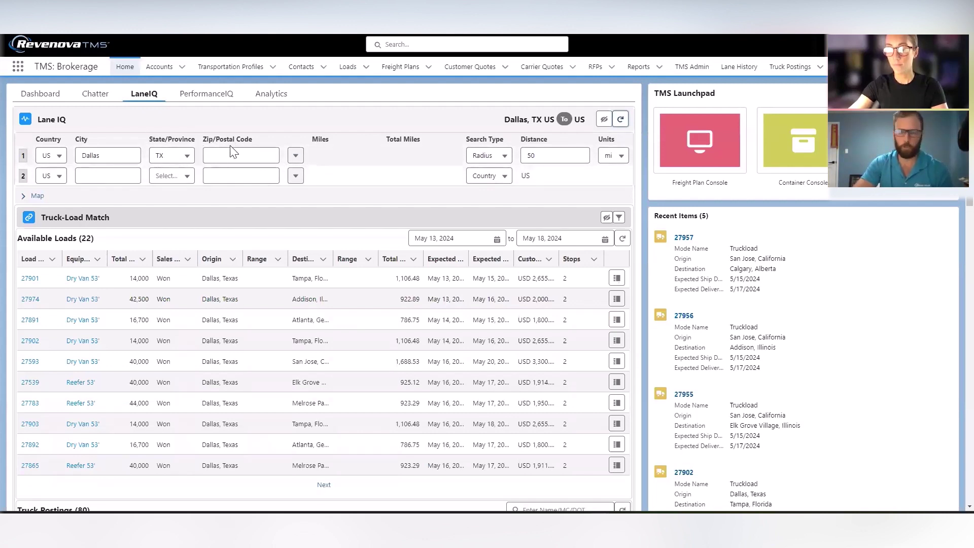
left_click(538, 161)
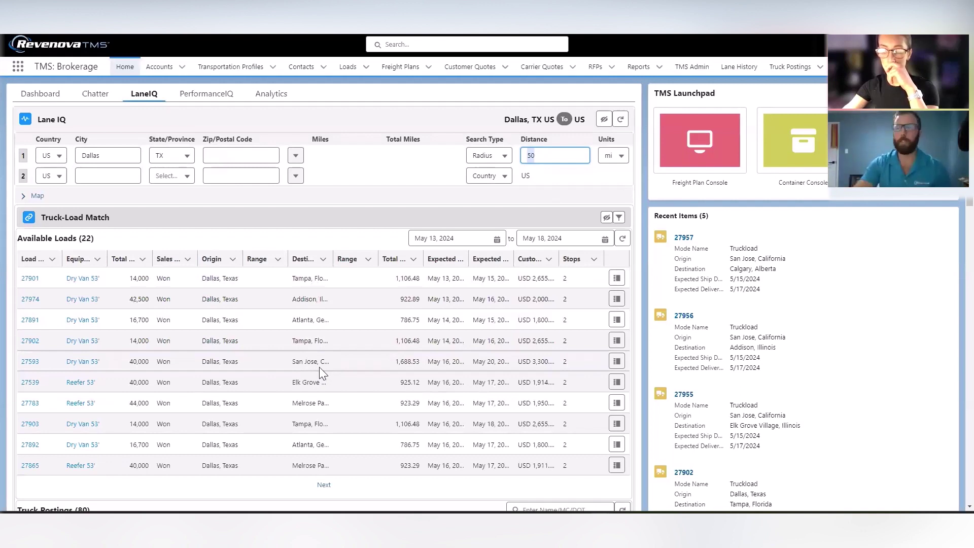
Step: Draft a carrier quote on the Dallas to Addison load for Brauns Express (FTL) with 1650 net freight charges, and close it unsaved
left_click(617, 299)
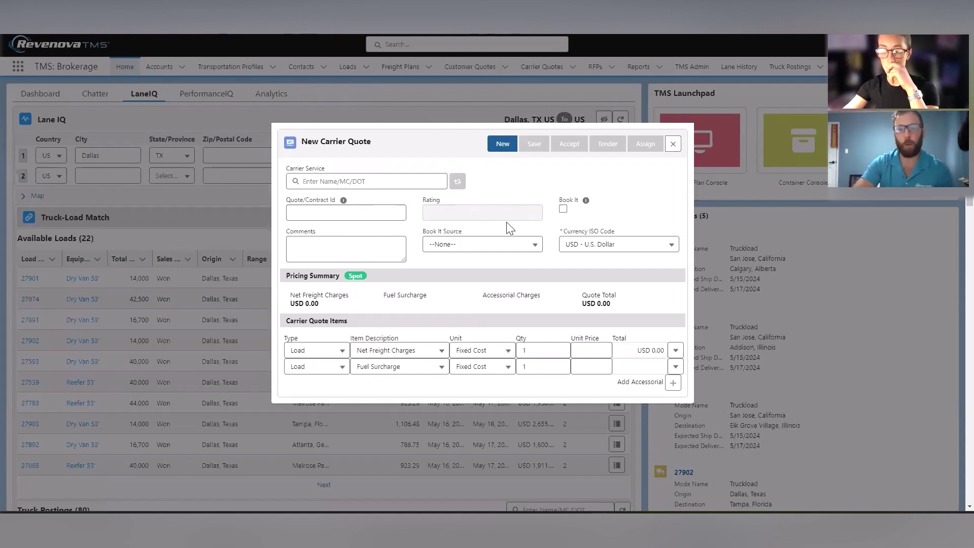
left_click(339, 183)
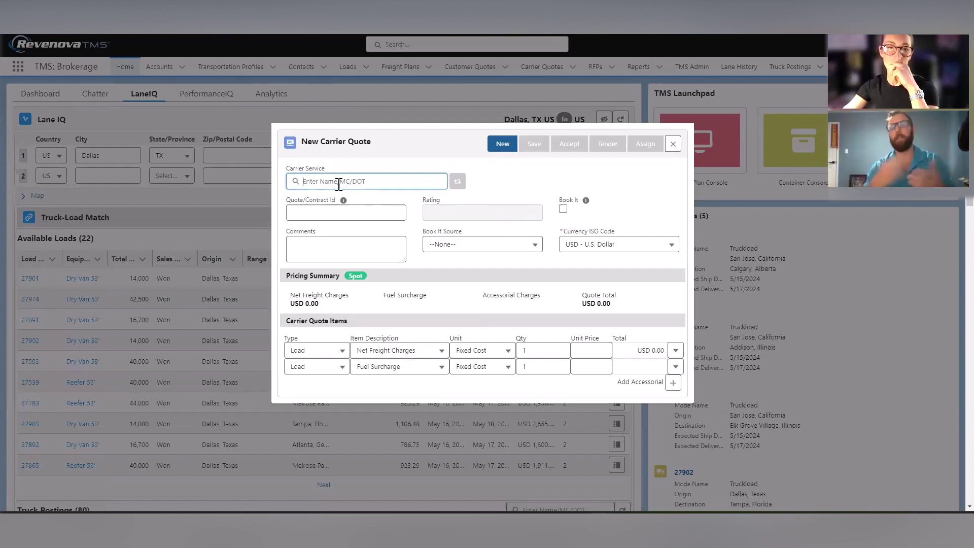
type("braun")
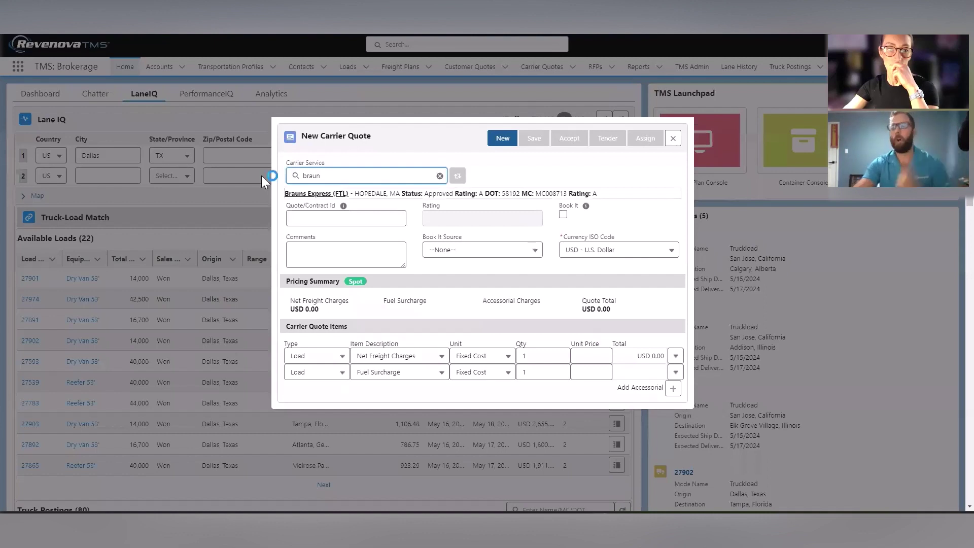
left_click(312, 201)
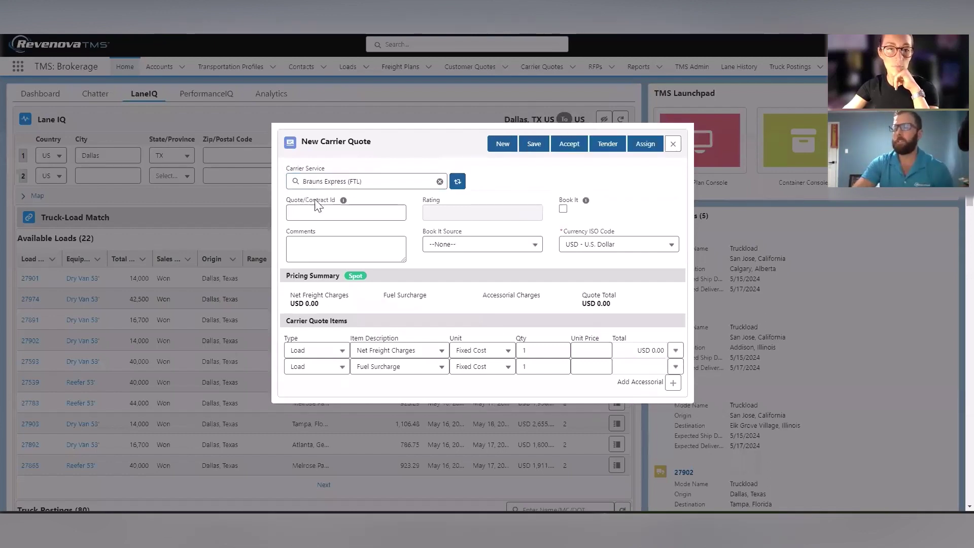
left_click(596, 354)
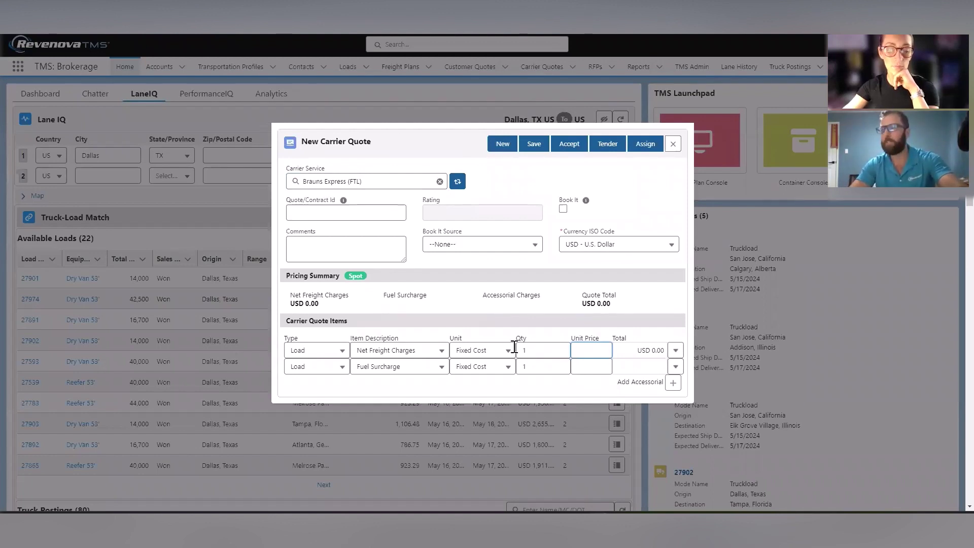
type("1650")
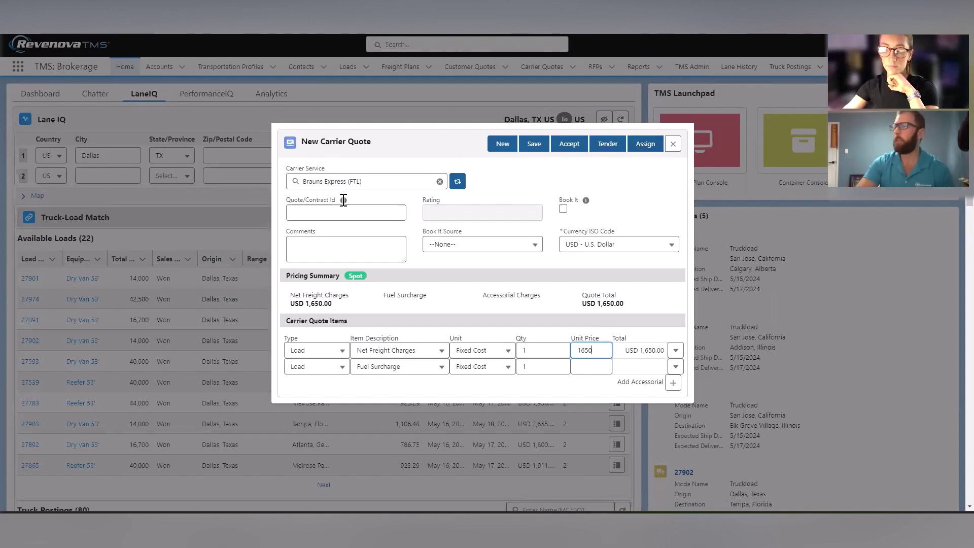
mouse_move(584, 201)
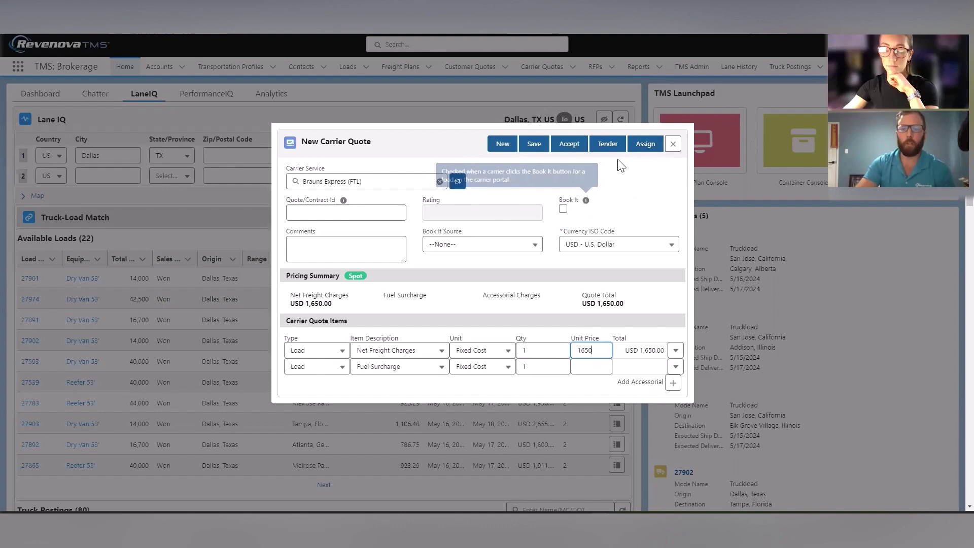
left_click(672, 145)
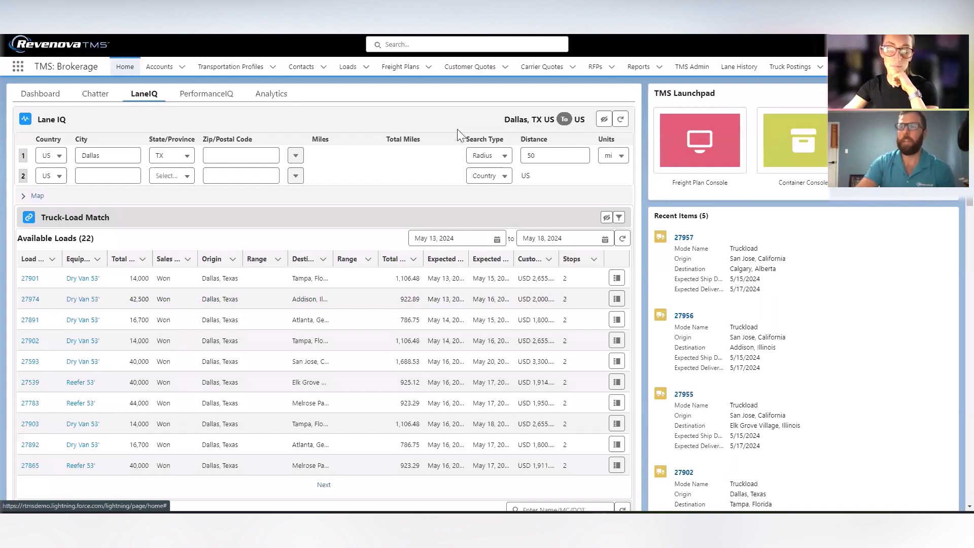
Step: Set the lane's destination to Elk Grove Village, IL and refresh the lane results
left_click(139, 172)
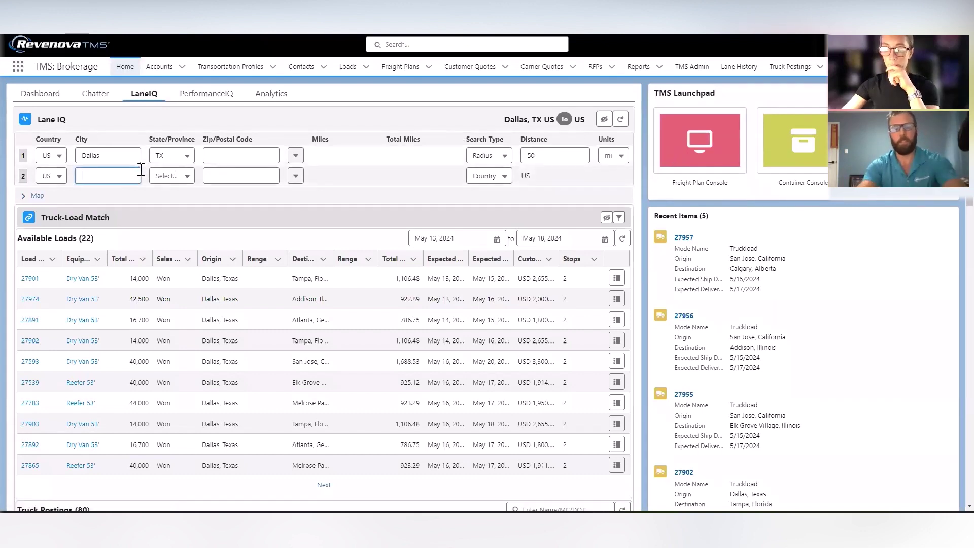
type("elk")
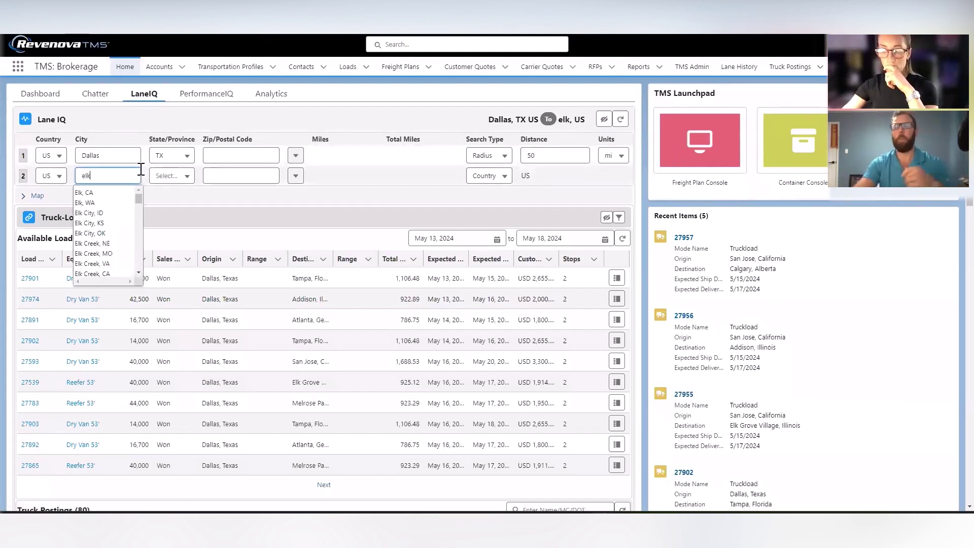
type(" grov")
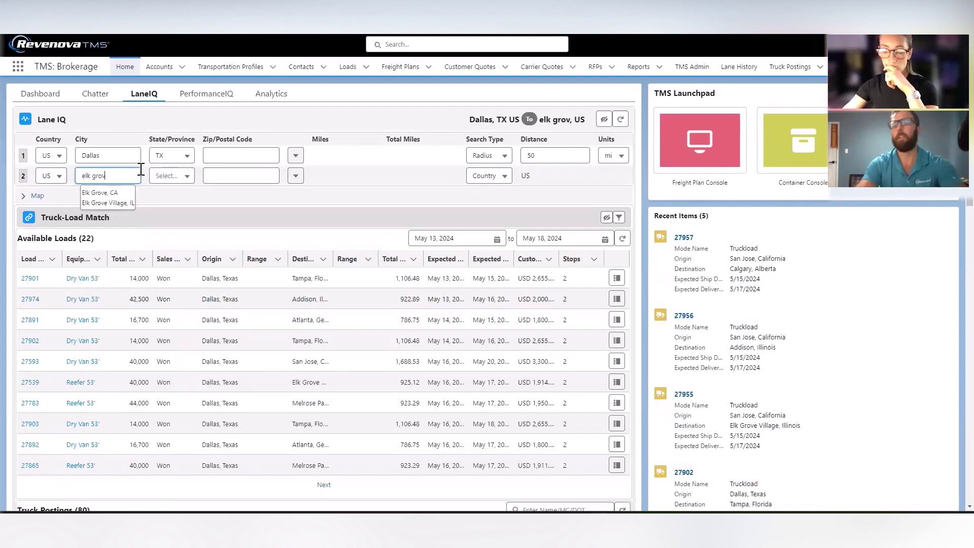
left_click(113, 202)
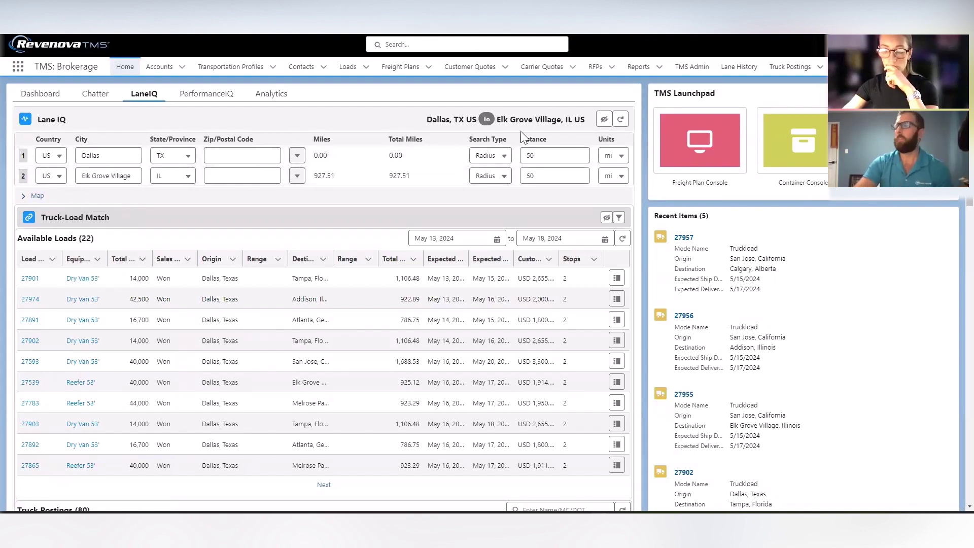
left_click(620, 120)
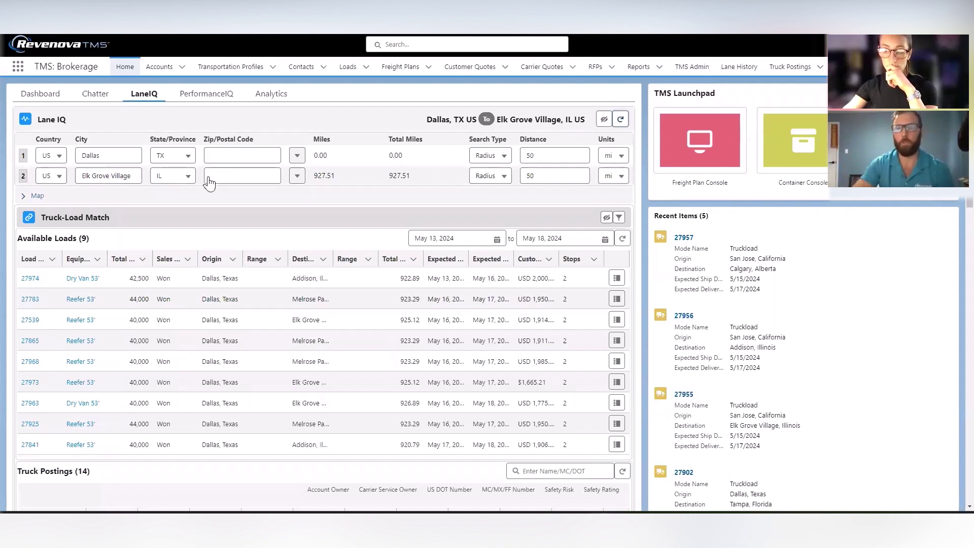
Step: Review the lane's available loads, truck postings and truckload sales quote history
scroll(221, 236, "down", 1)
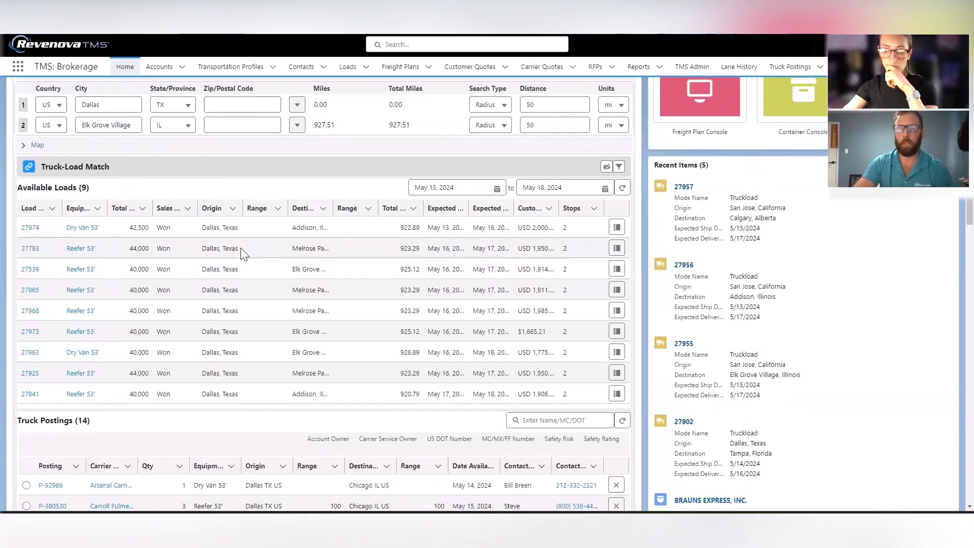
scroll(232, 285, "down", 4)
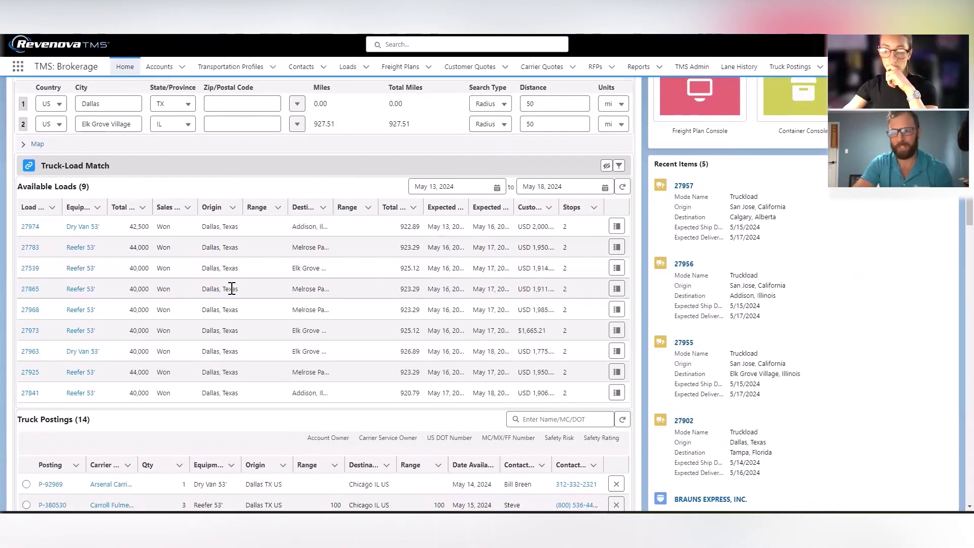
scroll(229, 288, "down", 1)
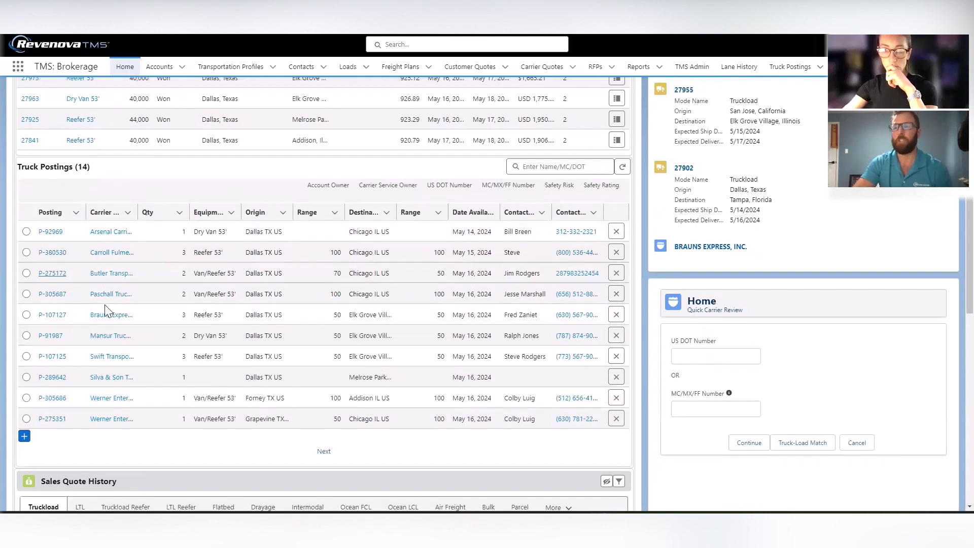
scroll(145, 275, "down", 1)
scroll(145, 275, "down", 7)
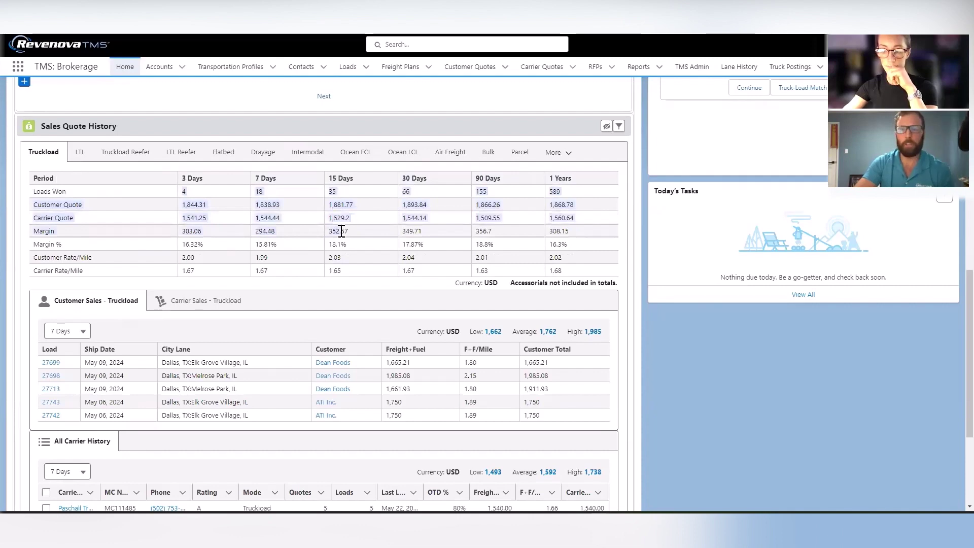
scroll(78, 328, "down", 1)
scroll(78, 323, "down", 3)
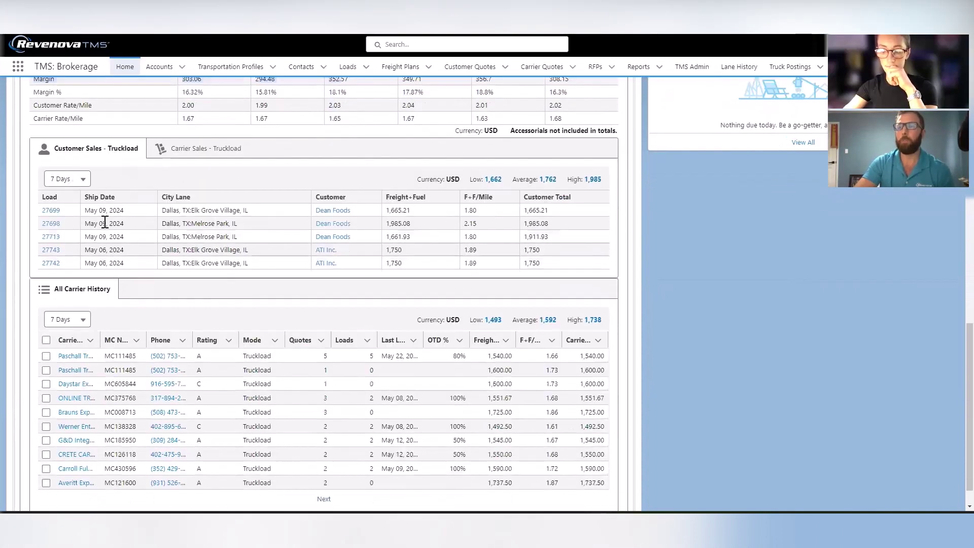
Step: Set the truckload sales history period to 30 Days and view the carrier sales
left_click(66, 179)
left_click(77, 253)
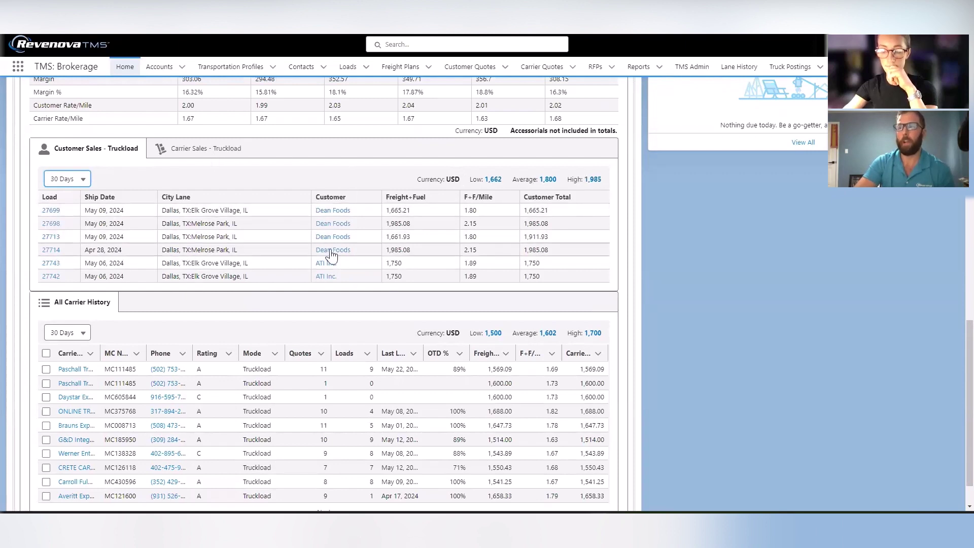
left_click(199, 151)
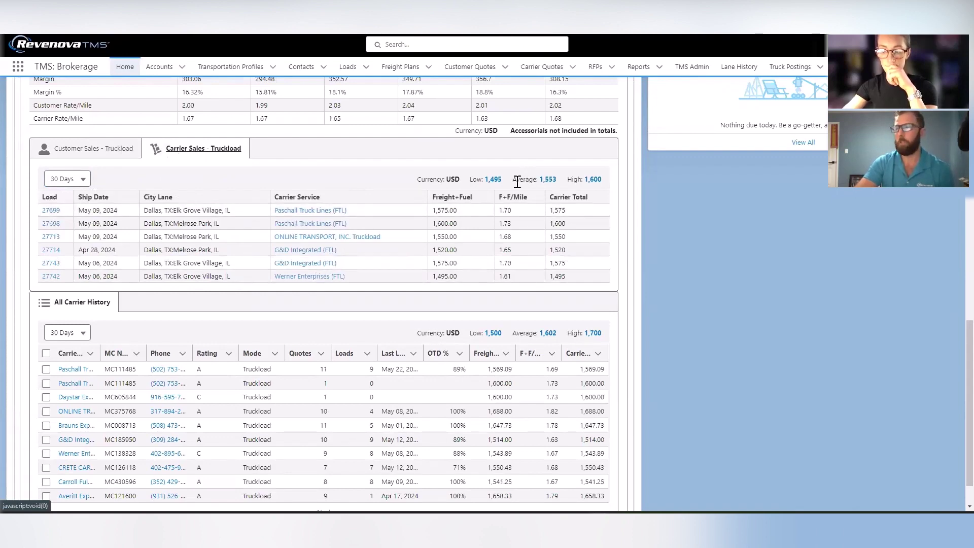
Step: Set the All Carrier History period to 90 Days and review the carriers listed for the lane
scroll(521, 231, "down", 1)
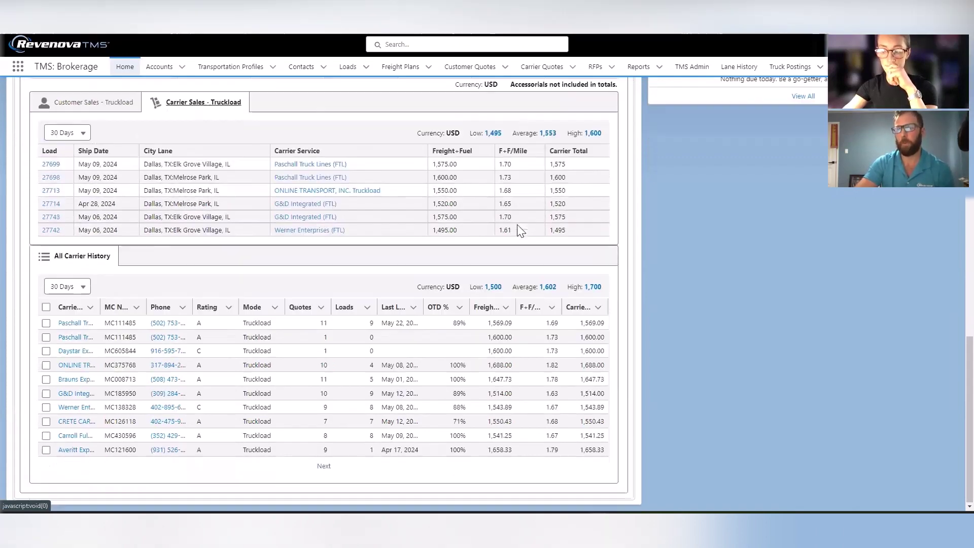
left_click(83, 287)
left_click(73, 373)
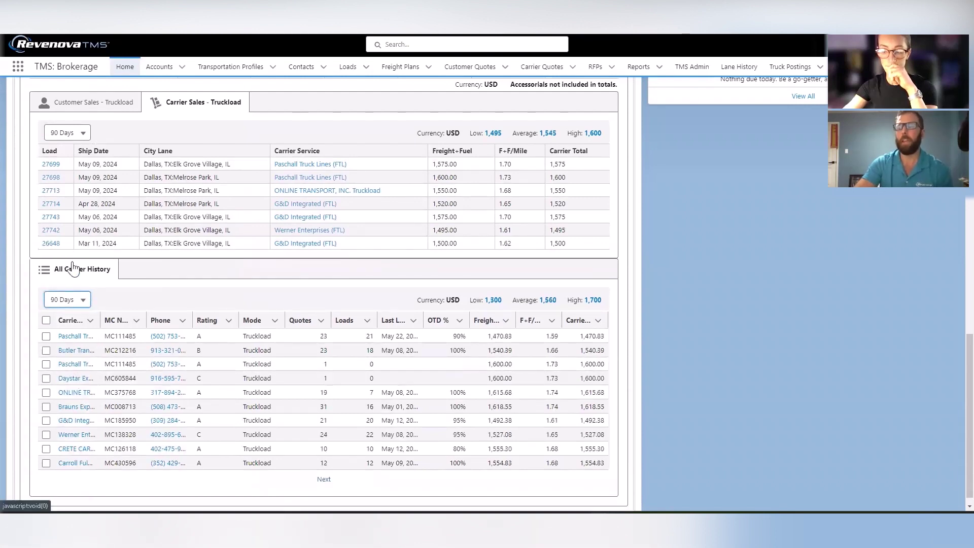
scroll(71, 272, "down", 1)
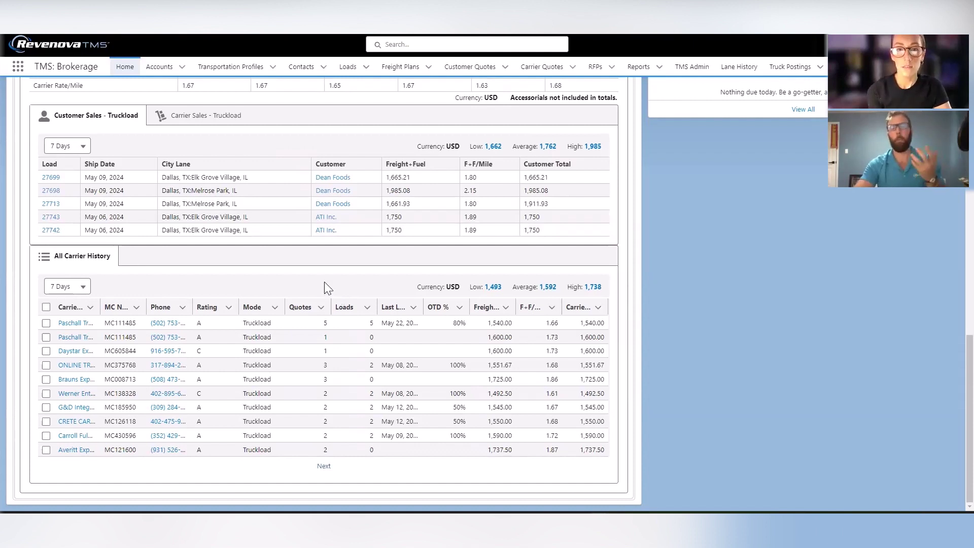
Step: Open the recent San Jose, California to Addison, Illinois load and show its LaneIQ information
left_click(365, 68)
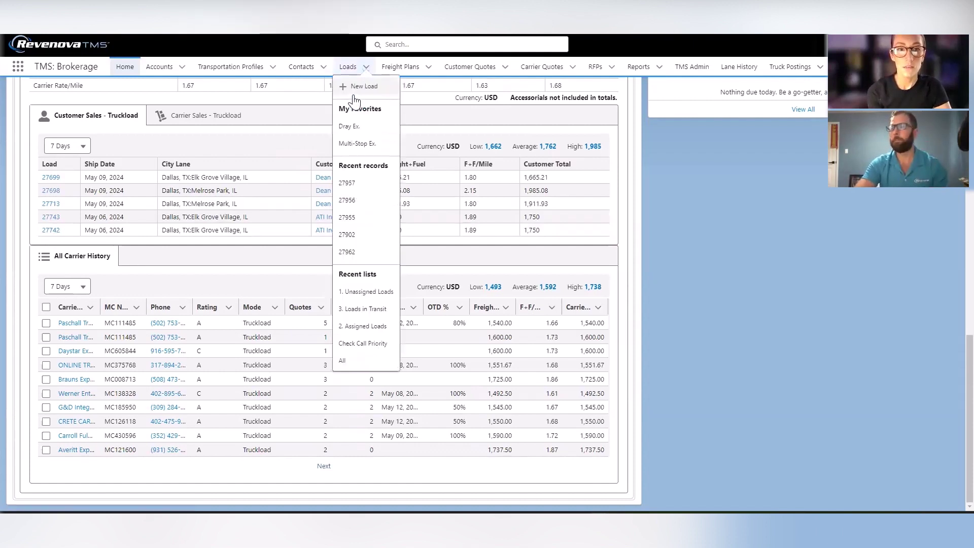
left_click(354, 206)
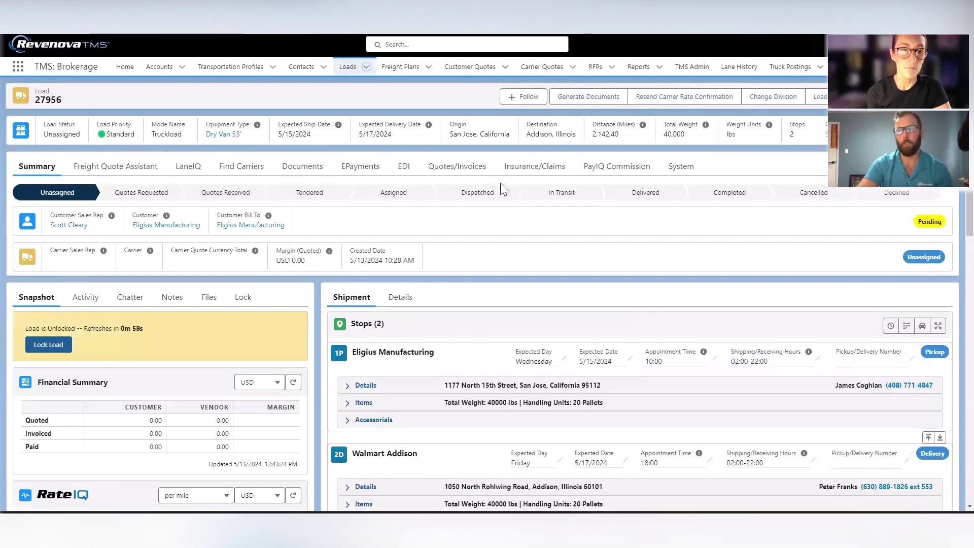
left_click(182, 167)
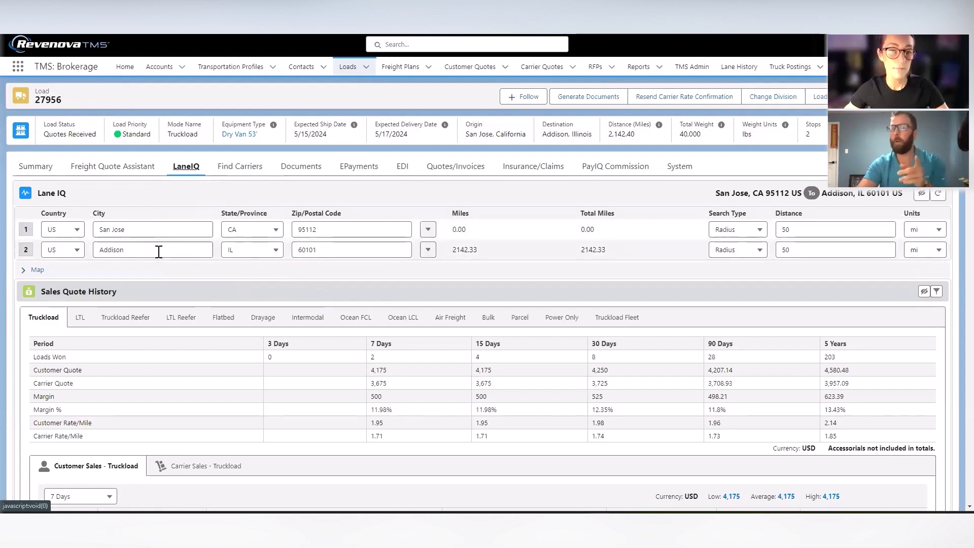
Step: Remove the Customer and Customer Bill To filters from the load's Sales Quote History, refresh the results and close the filters
left_click(937, 292)
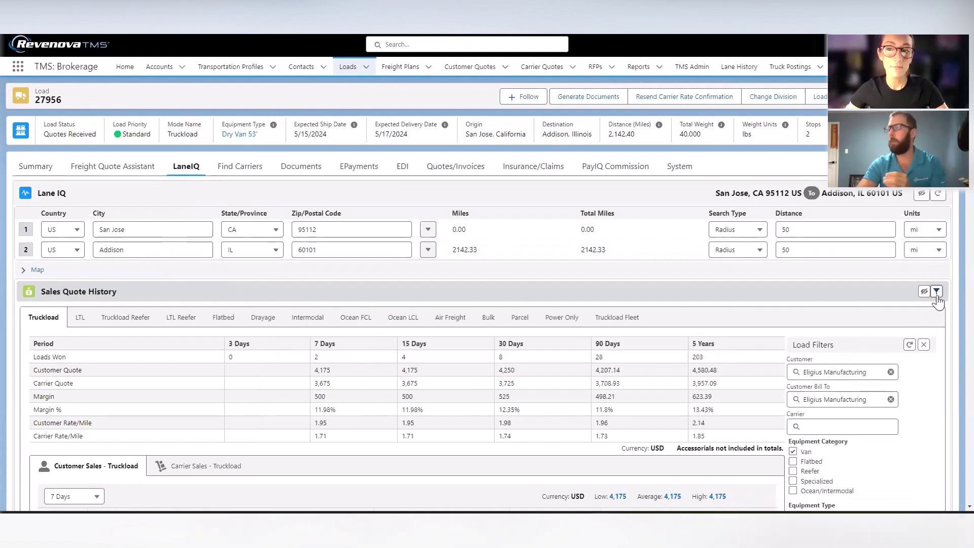
scroll(723, 325, "down", 2)
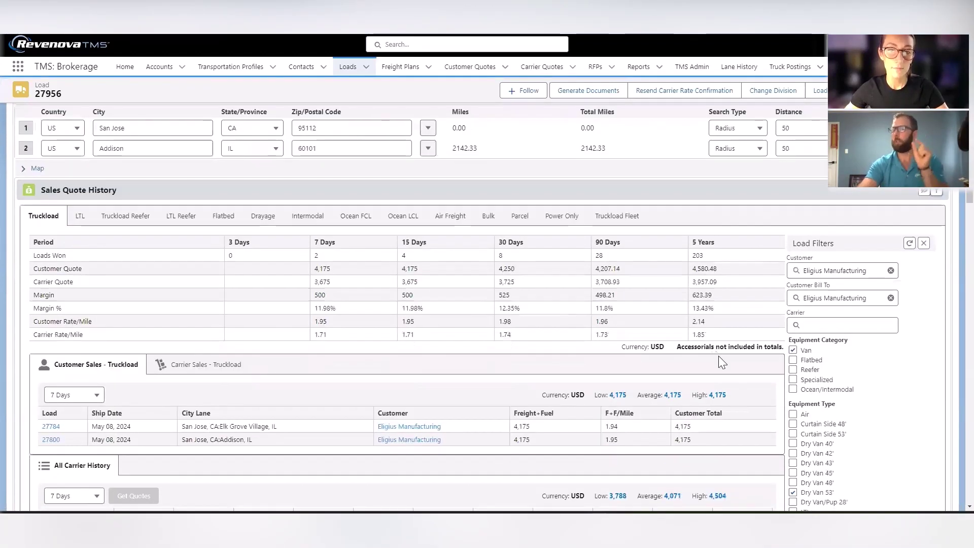
left_click(891, 271)
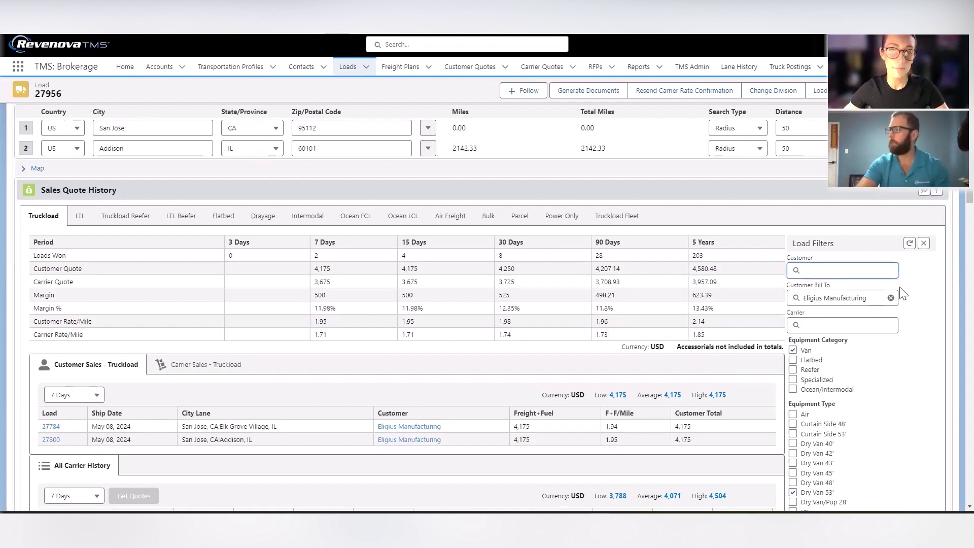
left_click(891, 298)
left_click(909, 244)
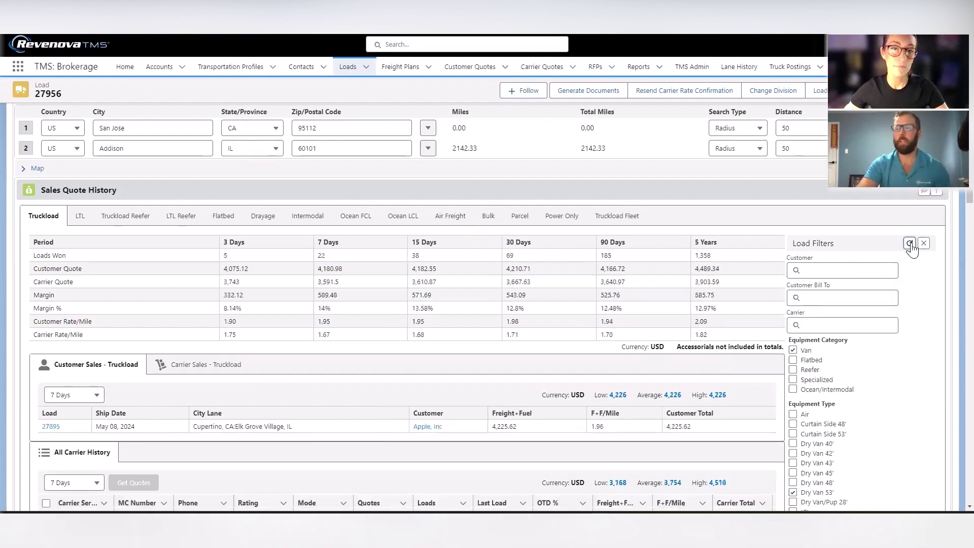
left_click(924, 243)
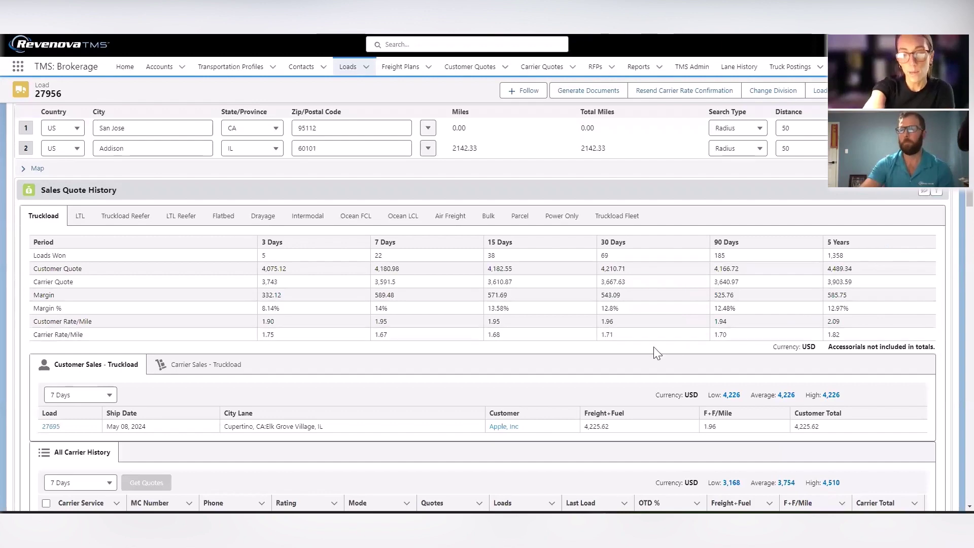
Step: Select the MLK Trucking (FTL) carrier in the load's All Carrier History
scroll(641, 344, "down", 5)
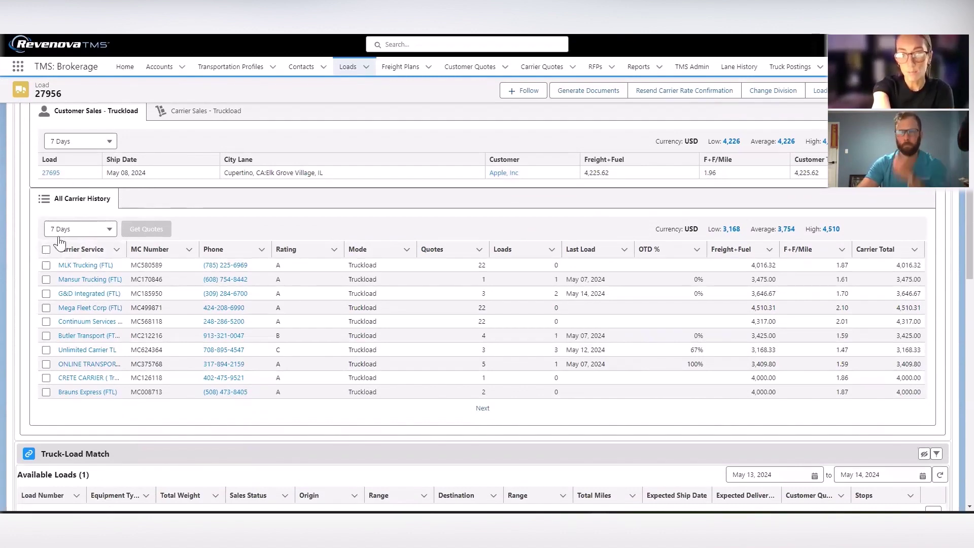
left_click(46, 265)
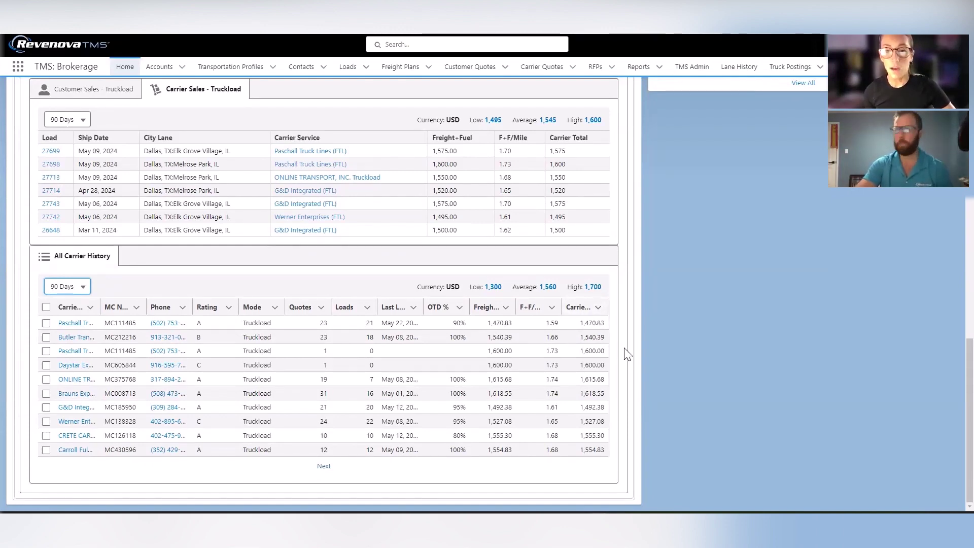
Step: Review the available loads and truck postings for the Dallas, TX to Elk Grove Village, IL lane on the home page
scroll(629, 345, "up", 10)
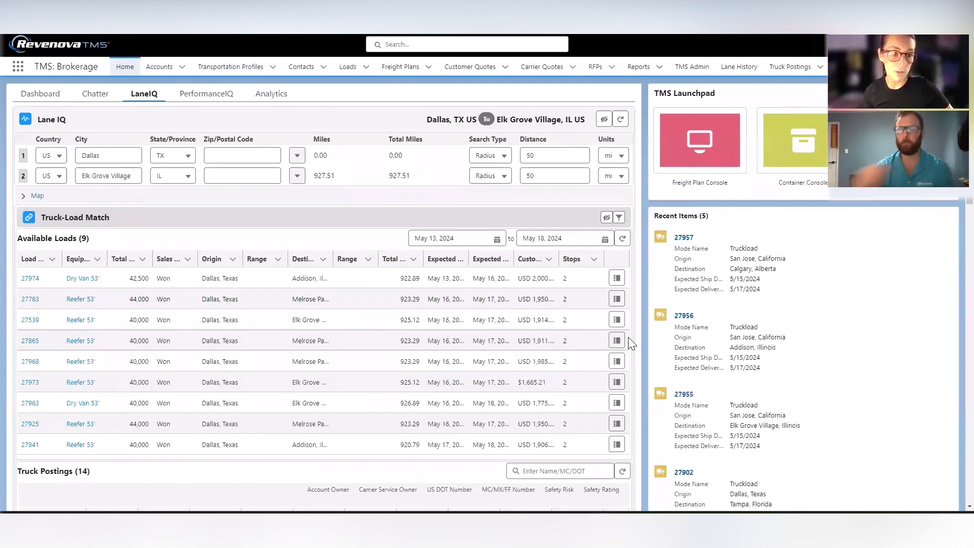
scroll(502, 383, "down", 5)
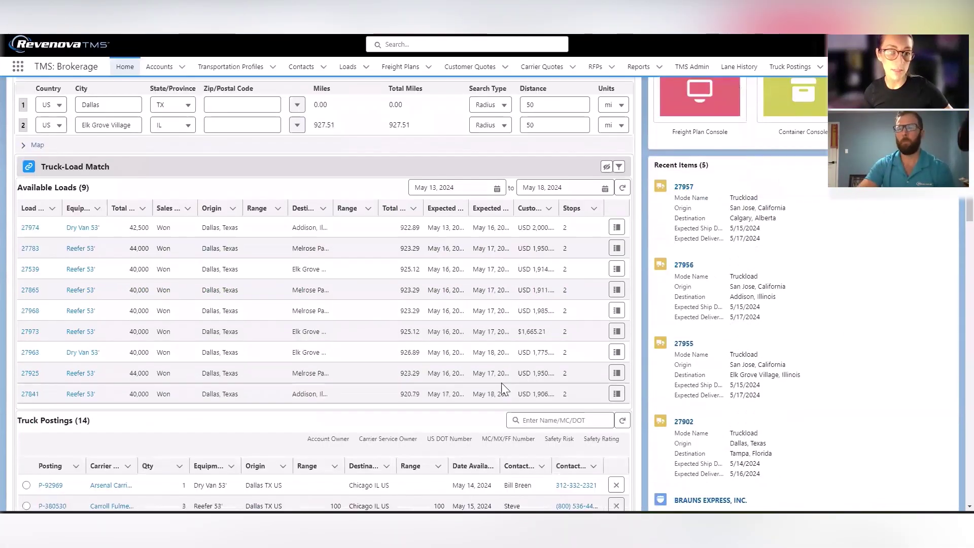
scroll(505, 388, "down", 9)
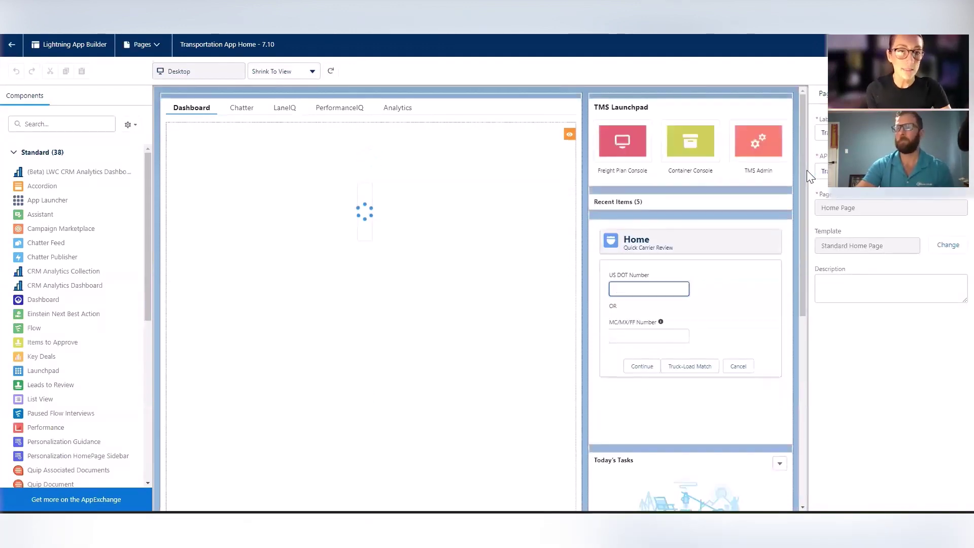
Step: In Lightning App Builder, inspect the Lane IQ component's properties on the home page's LaneIQ tab, including Last Timeframe Period in Years
left_click(761, 167)
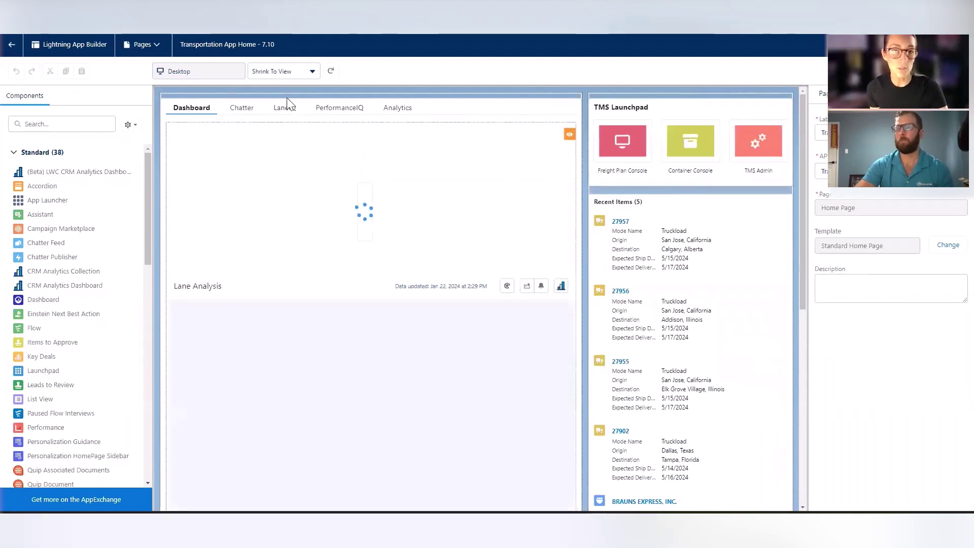
left_click(284, 108)
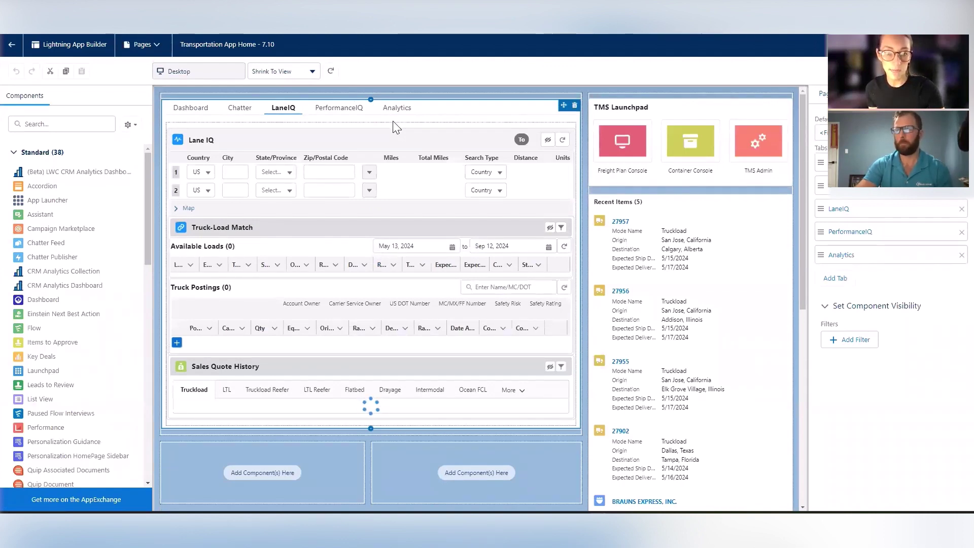
left_click(393, 131)
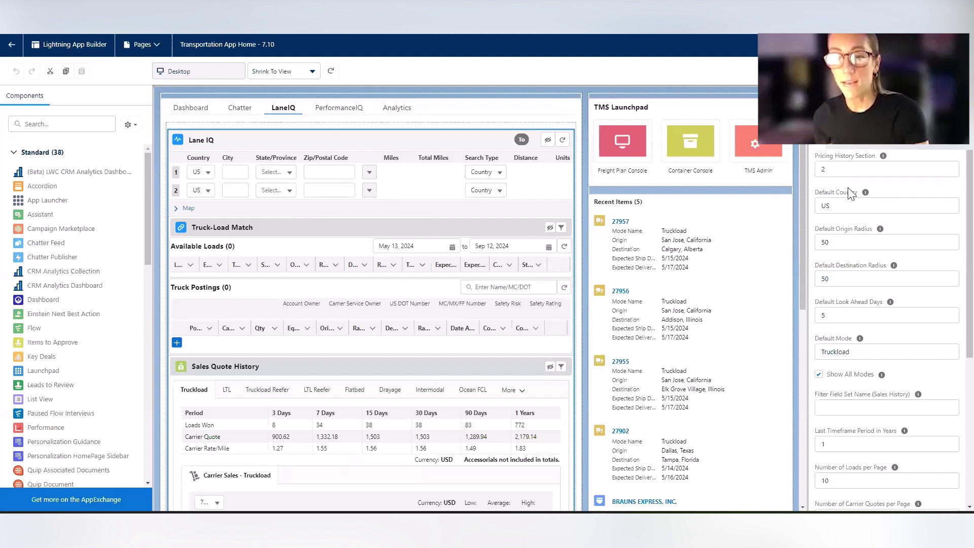
scroll(850, 194, "down", 5)
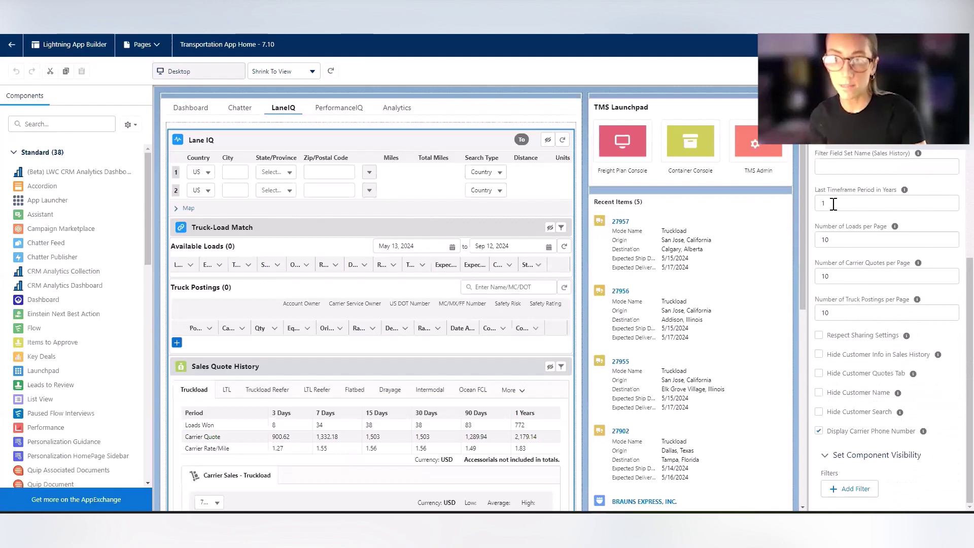
left_click(833, 204)
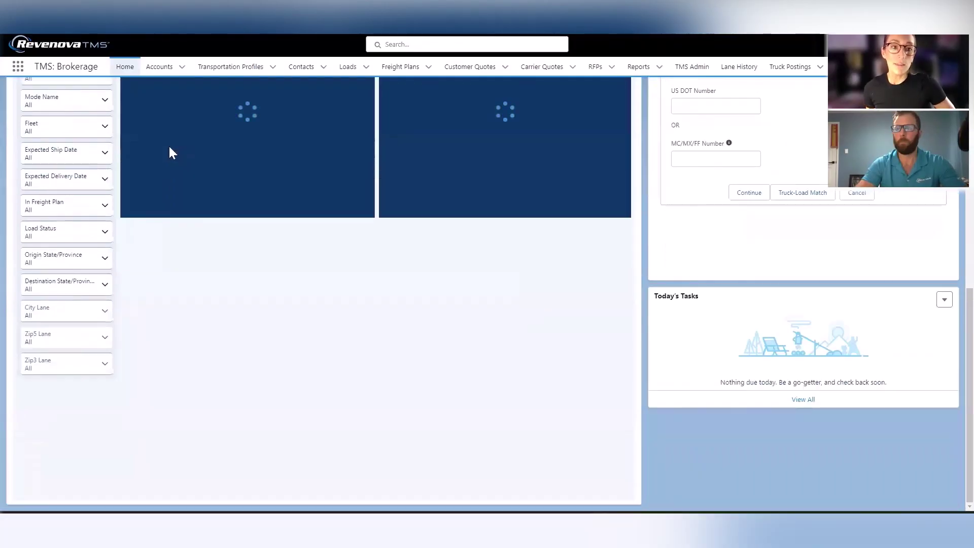
Step: Open LaneIQ on the TMS home page and enter the lane from Dallas, TX to Elk Grove Village, IL
scroll(169, 148, "up", 10)
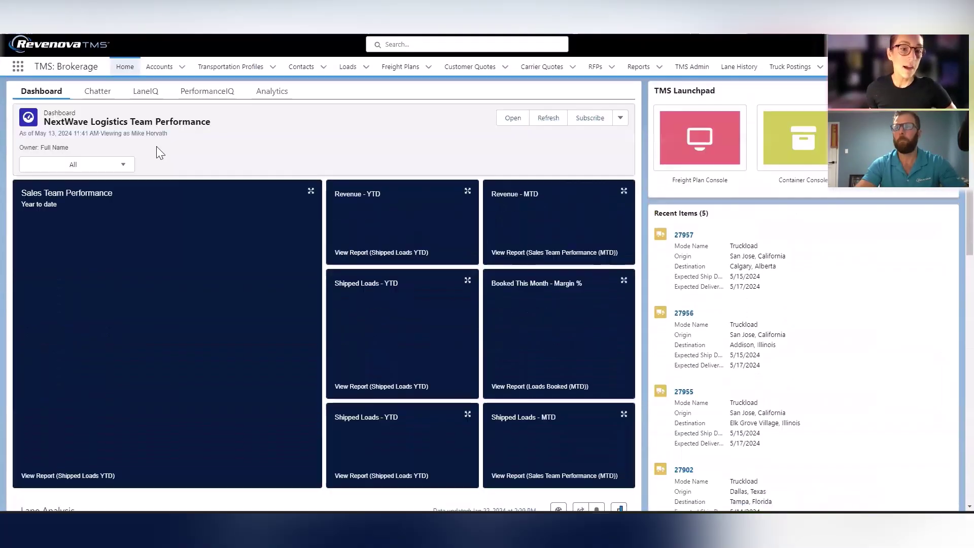
left_click(145, 92)
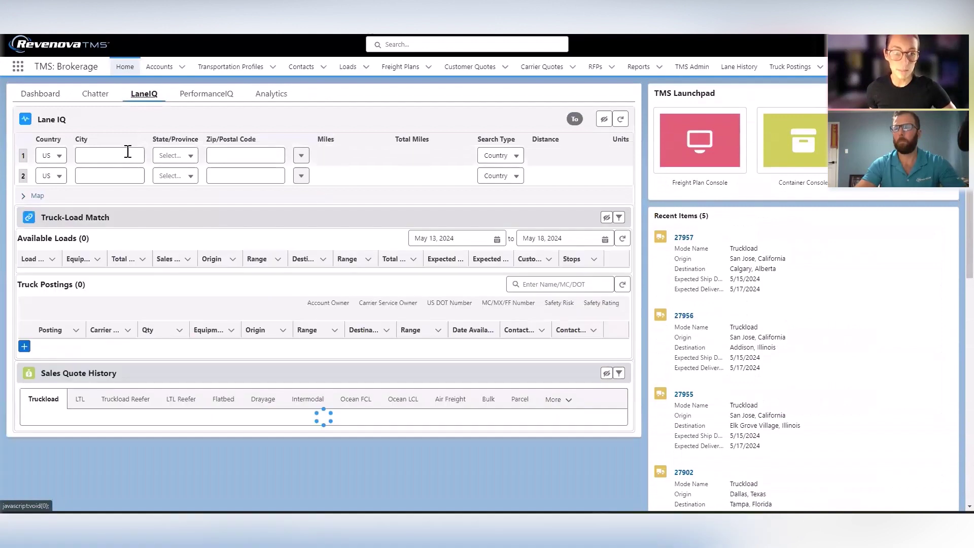
left_click(128, 152)
type("dallas")
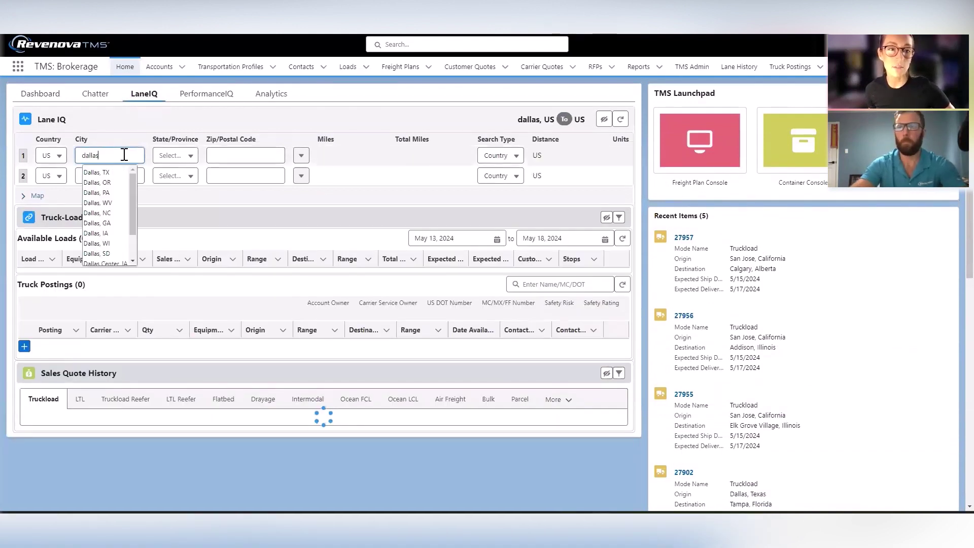
left_click(106, 173)
left_click(106, 175)
type("el")
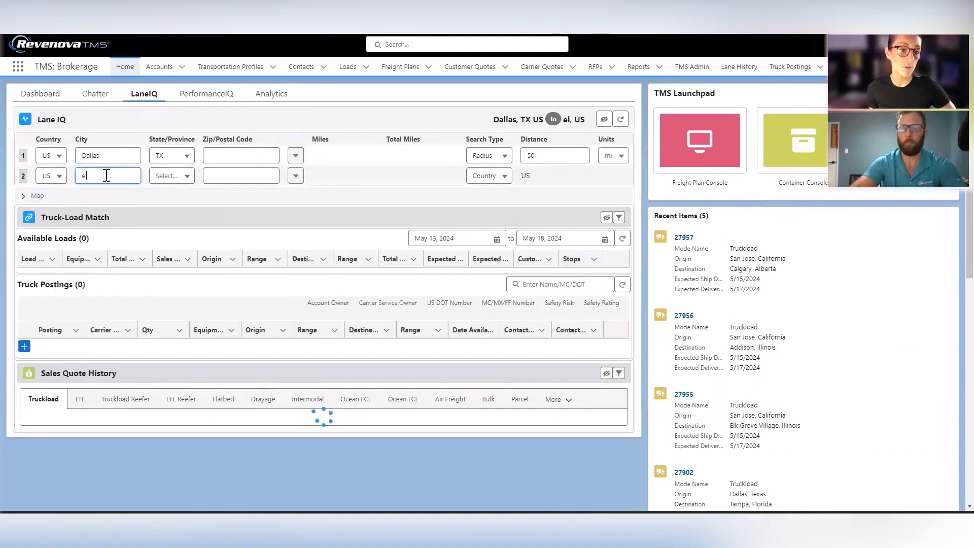
type("k gr")
left_click(120, 202)
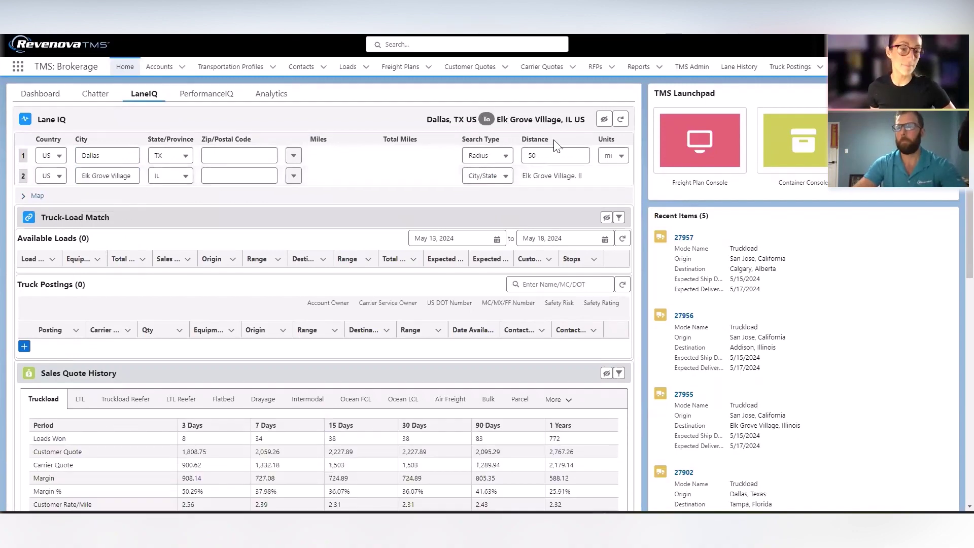
Step: Refresh the LaneIQ results for the lane and review its matching loads, truck postings and Sales Quote History
left_click(620, 119)
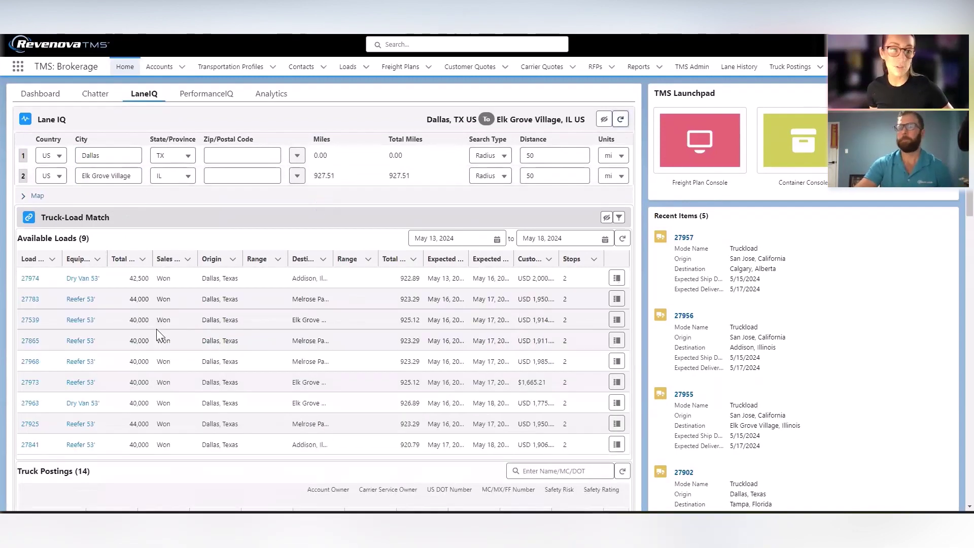
scroll(156, 329, "down", 3)
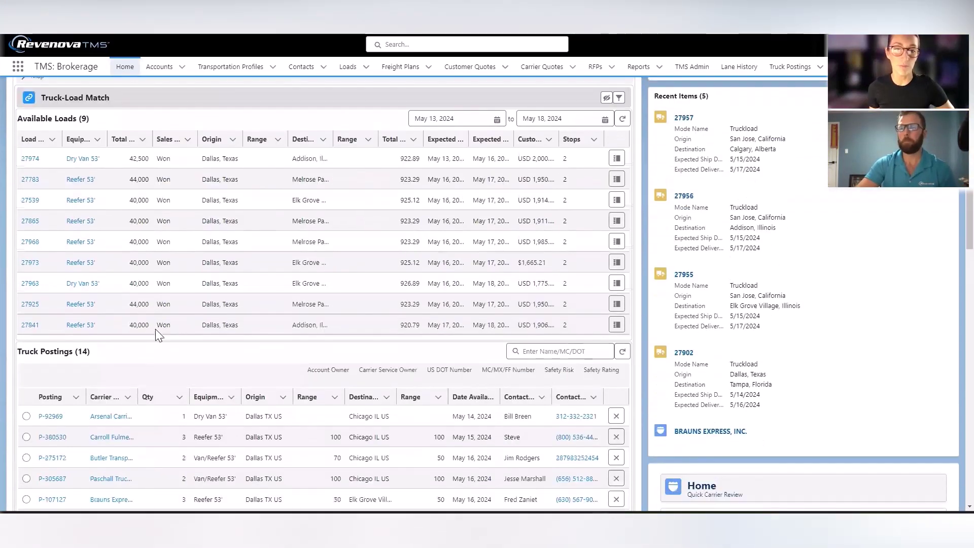
scroll(155, 329, "down", 12)
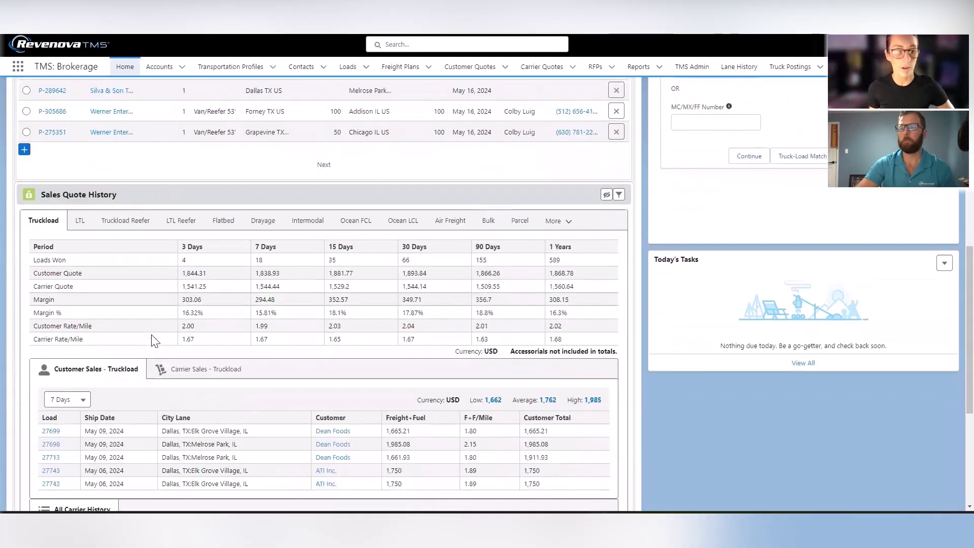
scroll(155, 341, "down", 2)
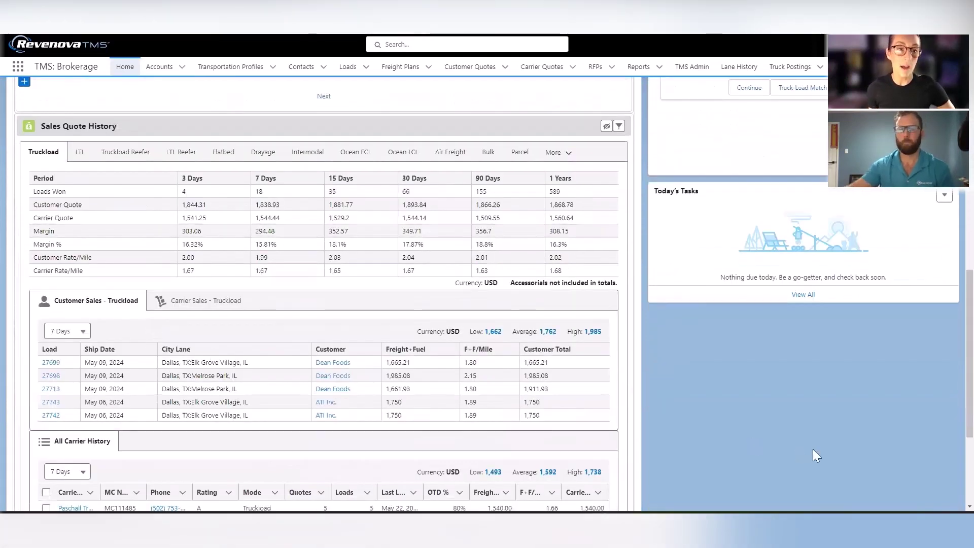